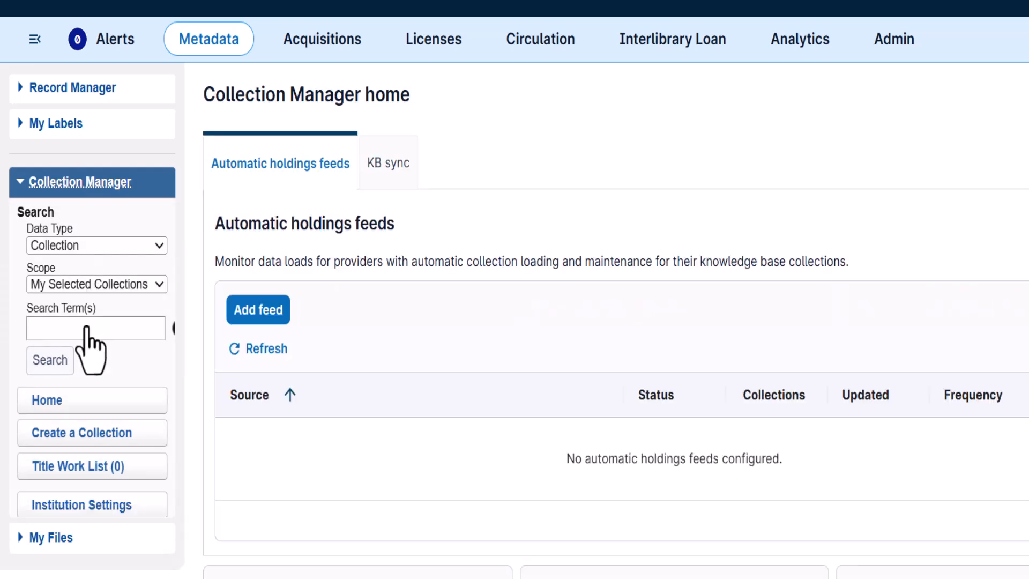
Open the WorldCat Updates settings for MARC records in the Collection Manager institution settings
click(98, 516)
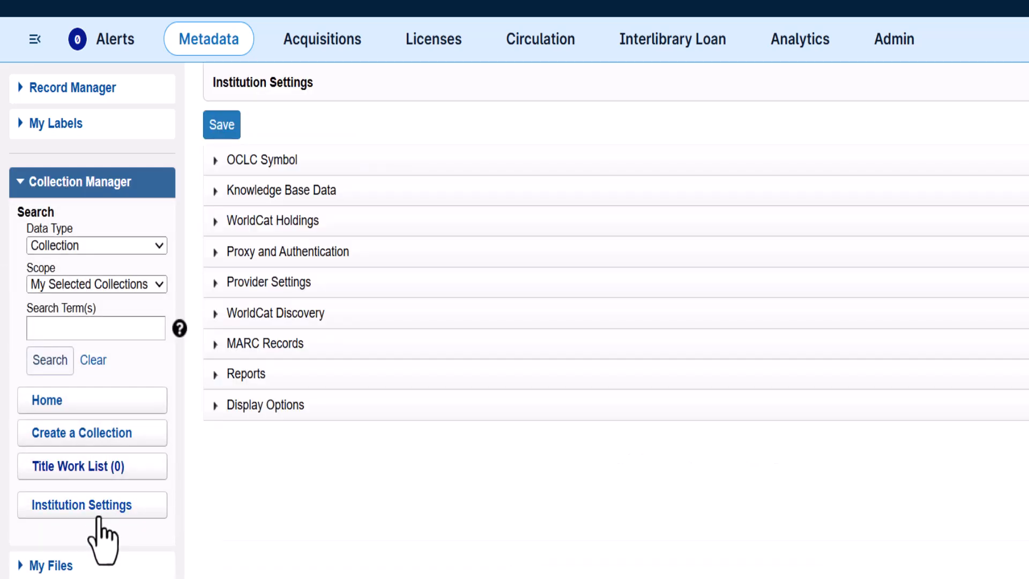
click(251, 344)
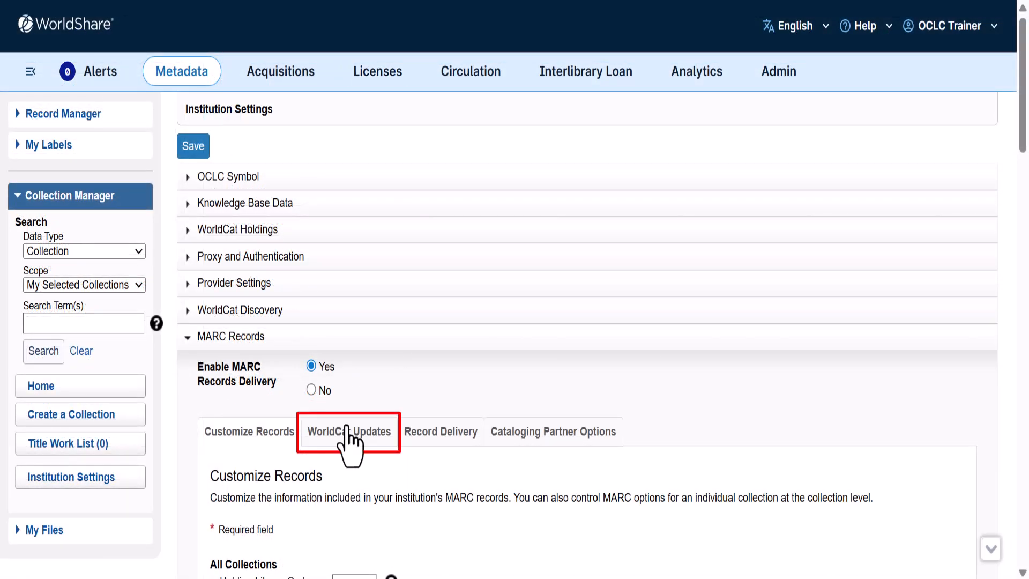
click(347, 431)
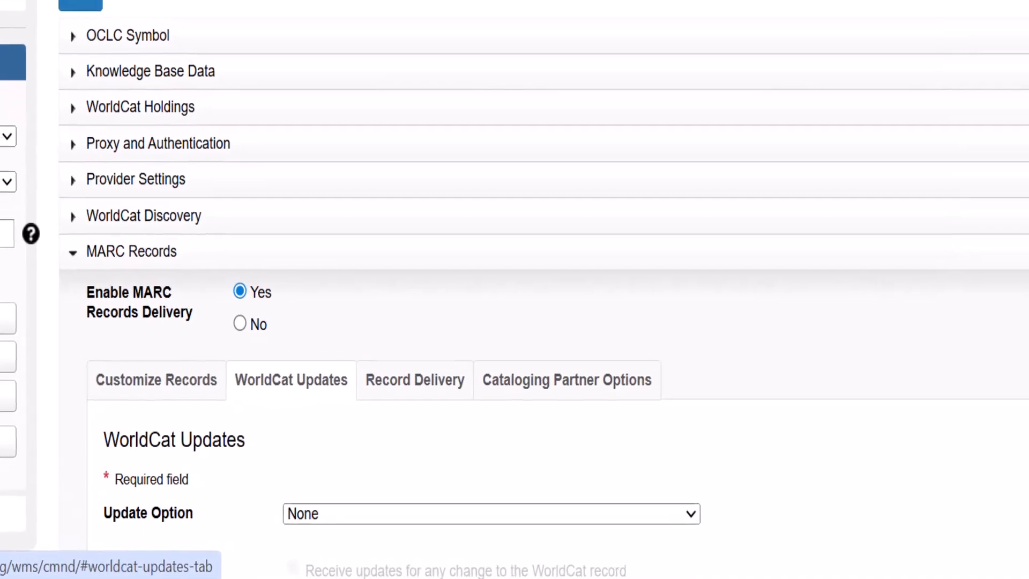
scroll(283, 386, down, 3)
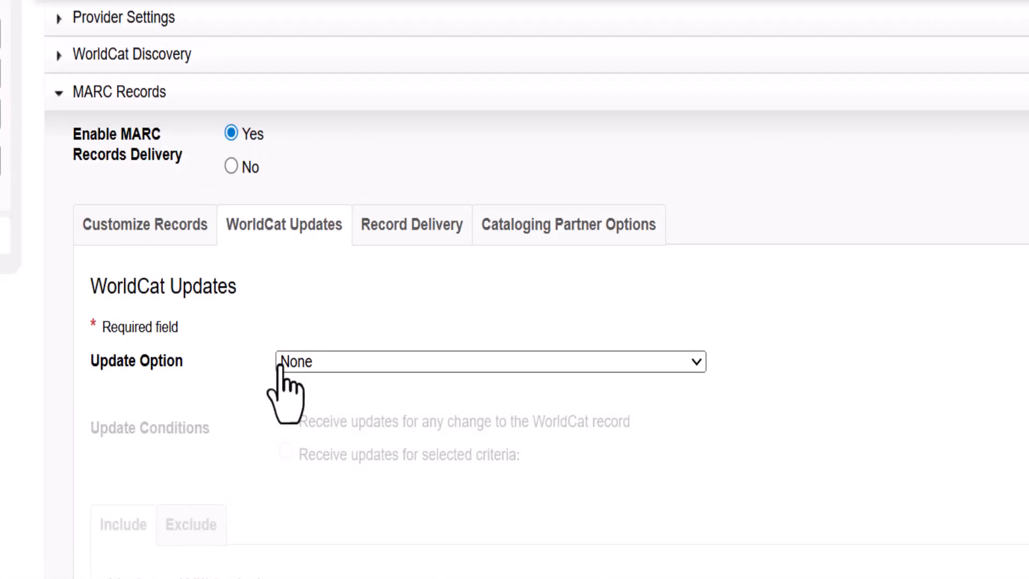
Set the WorldCat Update Option to "Knowledge base, query, data sync collections and WorldCat holdings"
click(283, 369)
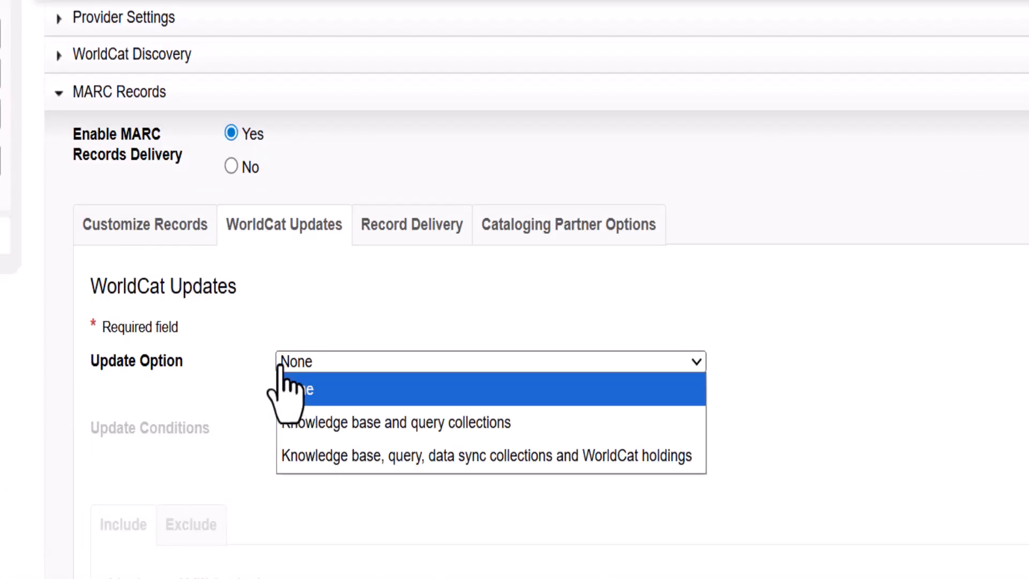
click(287, 389)
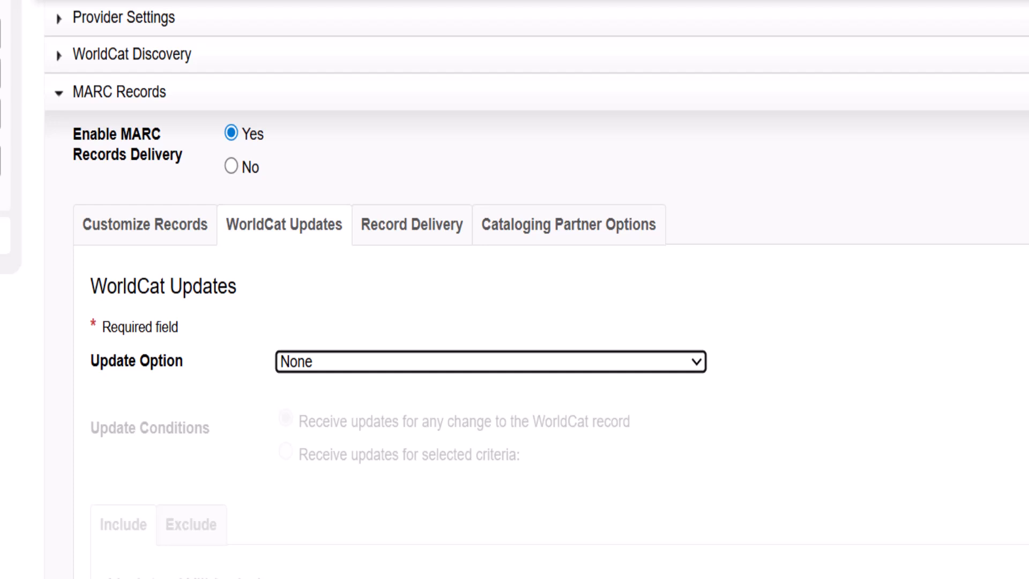
click(279, 370)
click(694, 416)
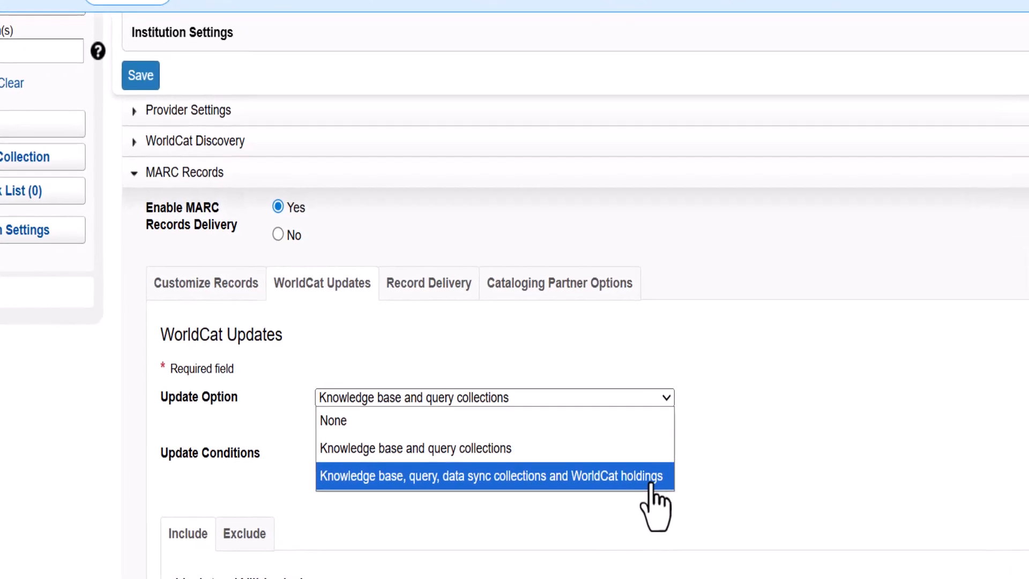
click(632, 490)
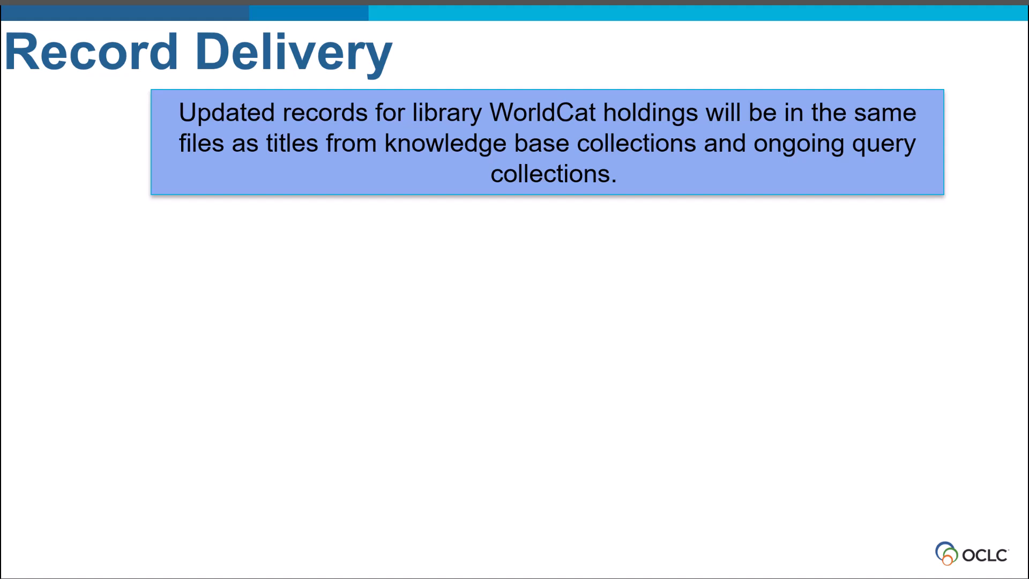
key(Right)
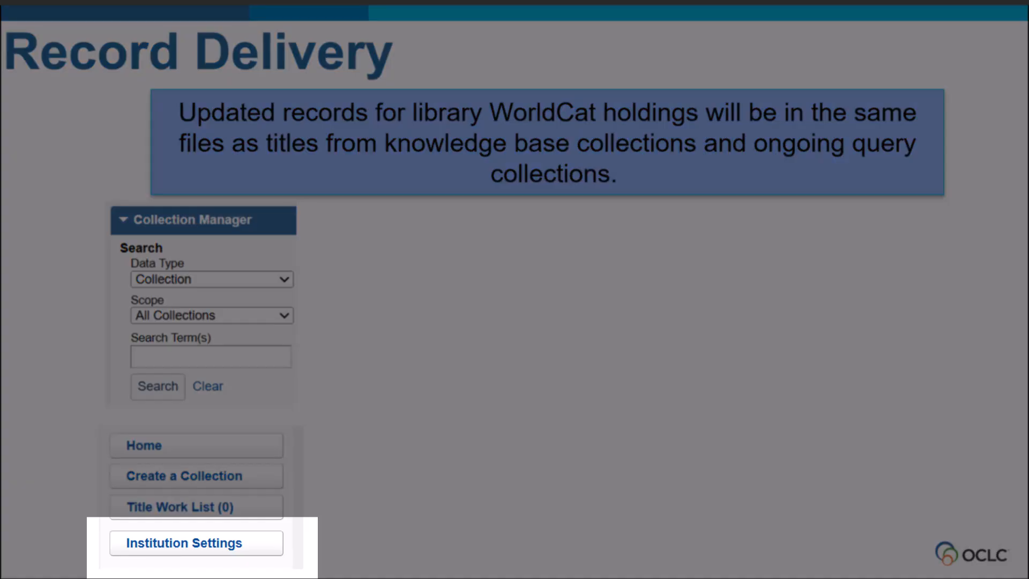
key(Right)
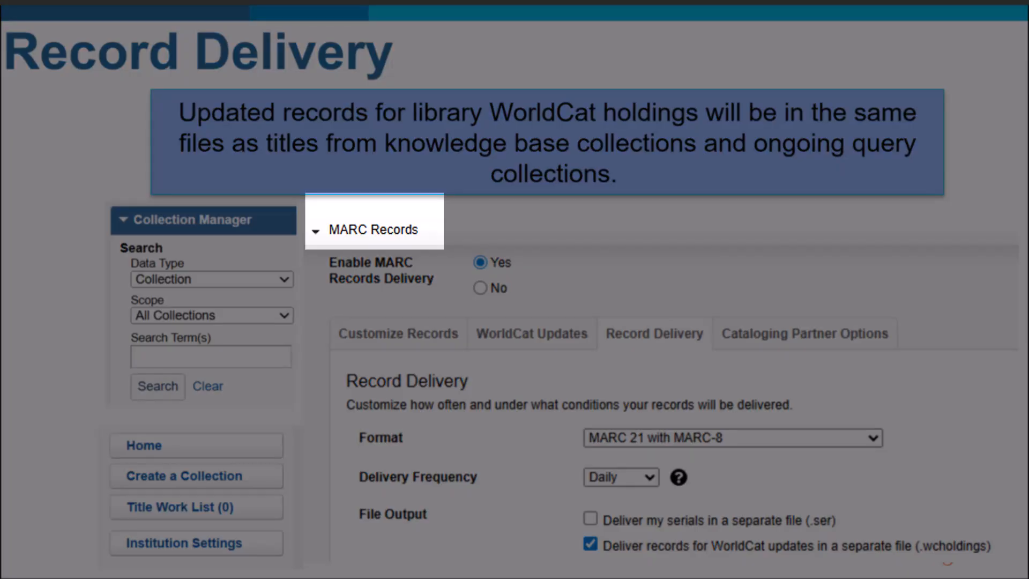
key(Right)
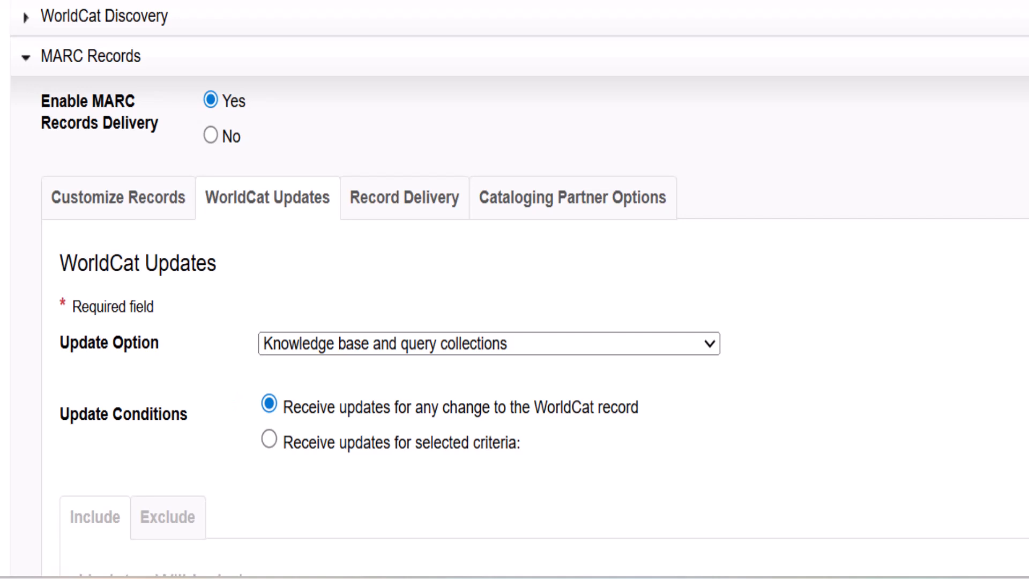
Set the update conditions to receive updates for selected criteria
click(269, 439)
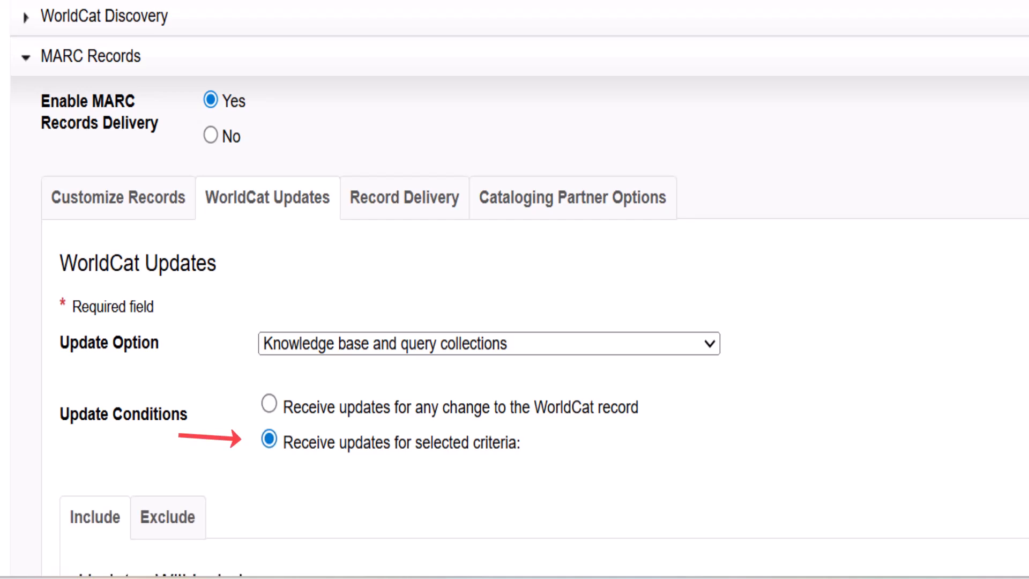
scroll(514, 343, down, 5)
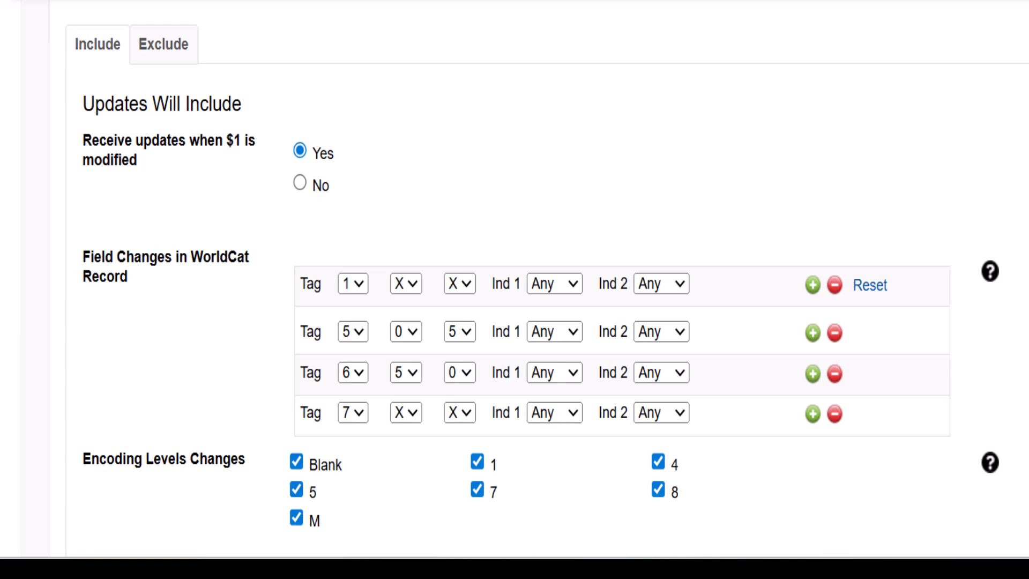
Add a WorldCat field-change row for tag 651 with second indicator 0, and remove the 7XX row
scroll(514, 289, down, 3)
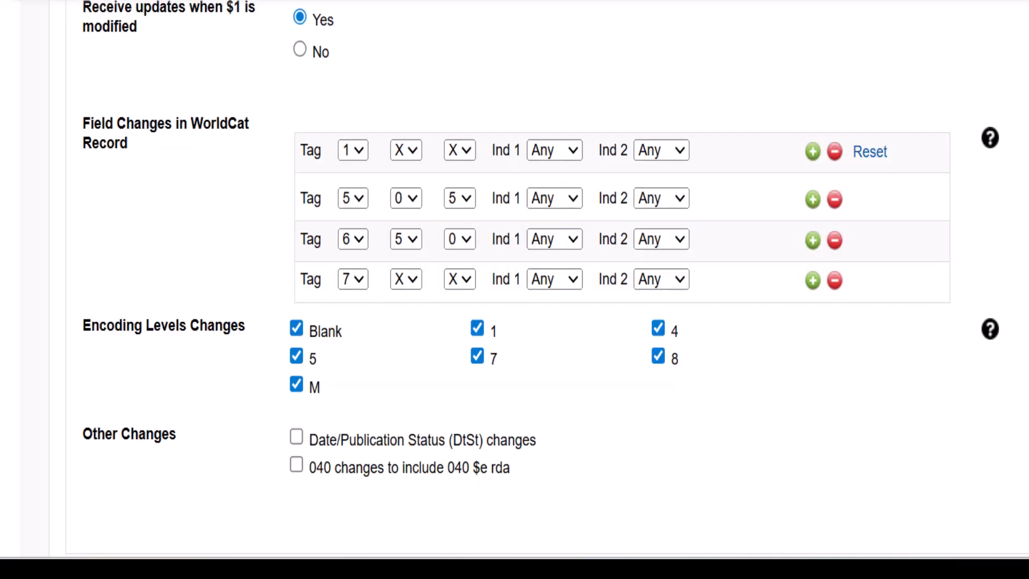
click(813, 281)
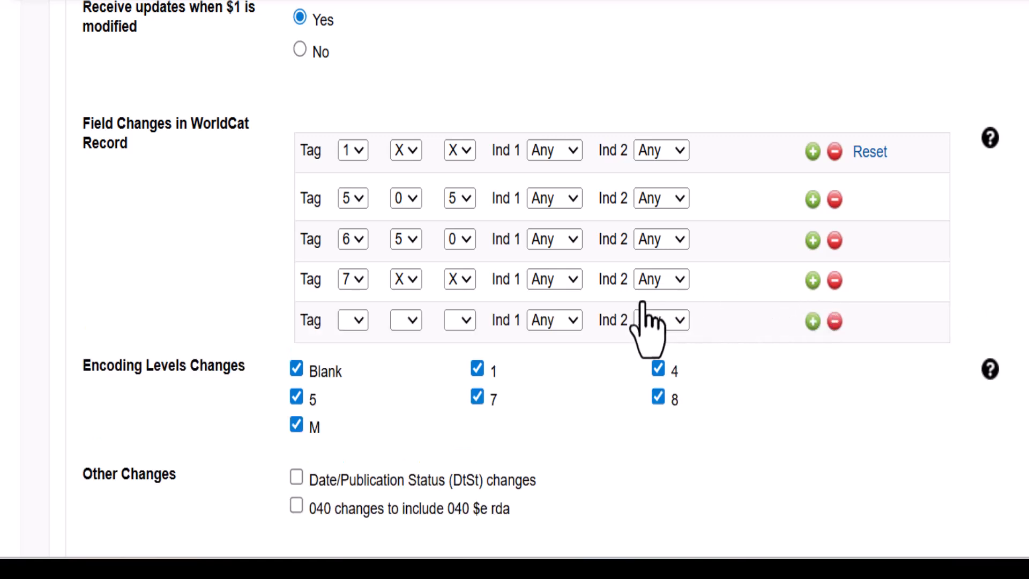
click(356, 322)
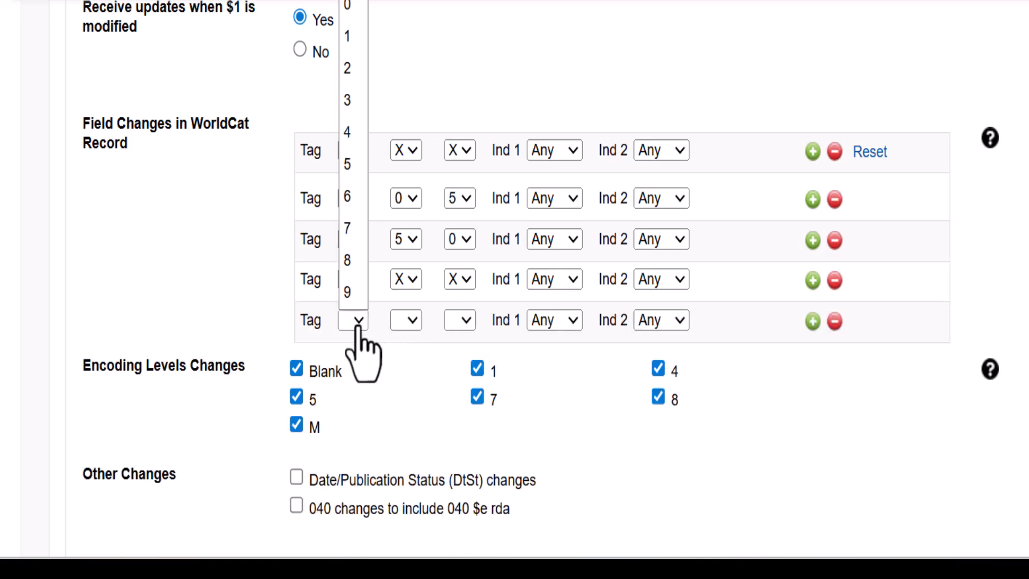
click(362, 196)
click(413, 321)
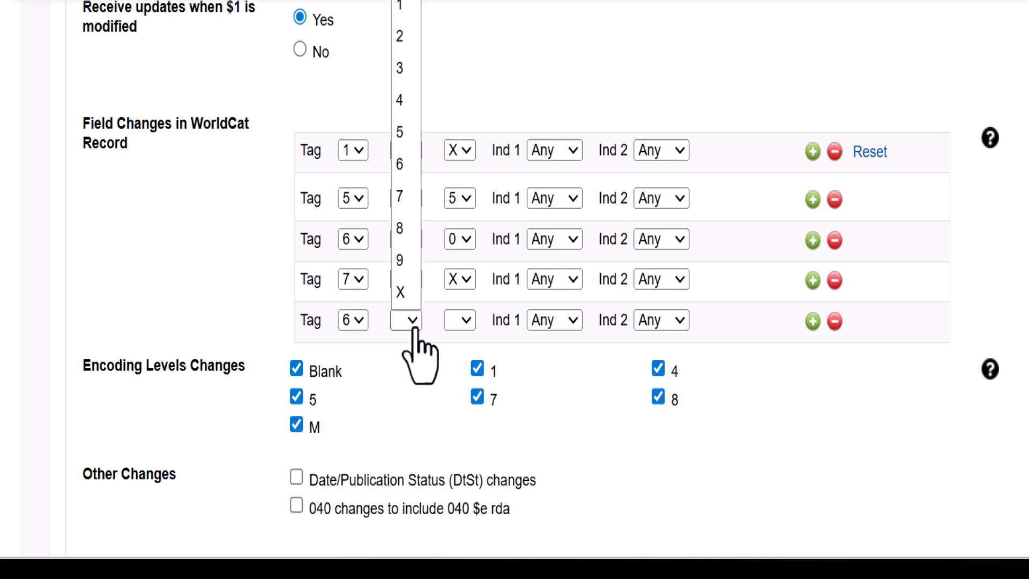
click(403, 133)
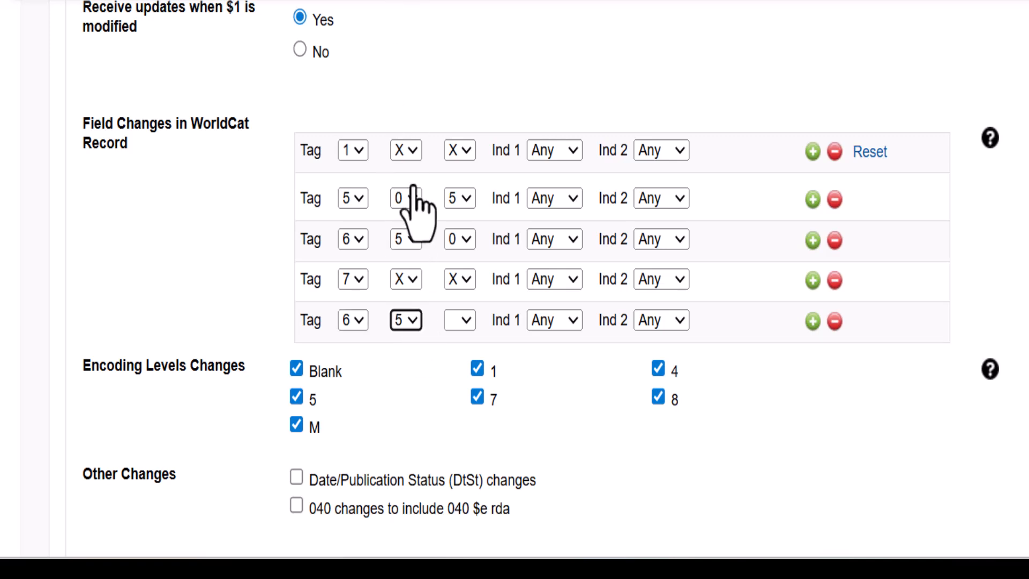
click(460, 322)
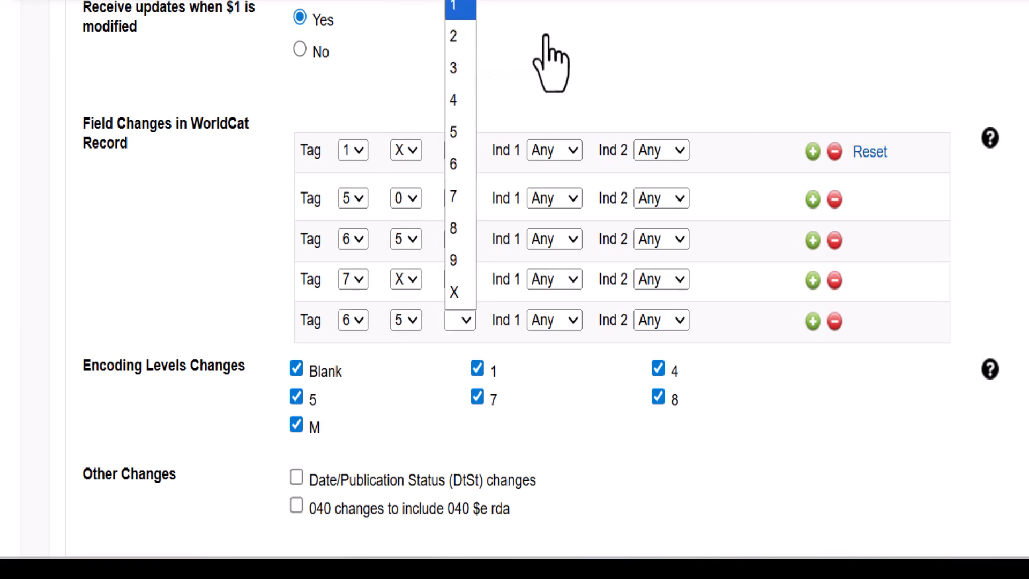
click(552, 54)
click(662, 320)
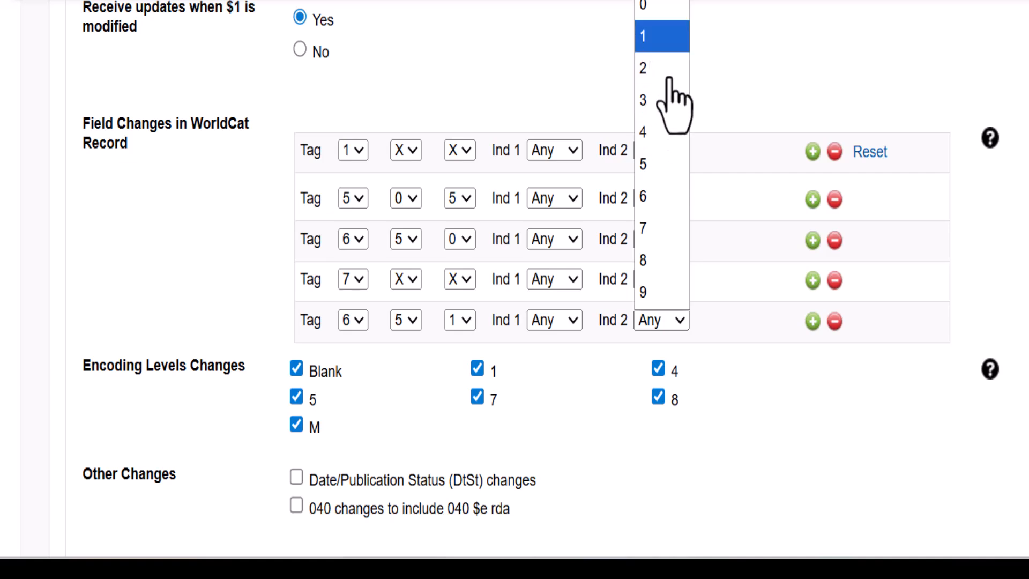
click(667, 6)
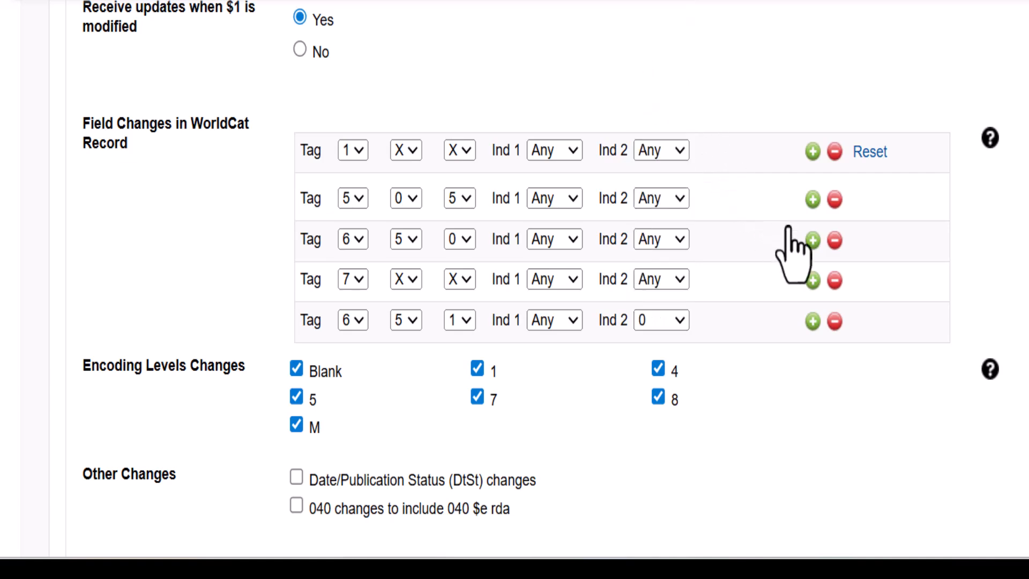
click(834, 280)
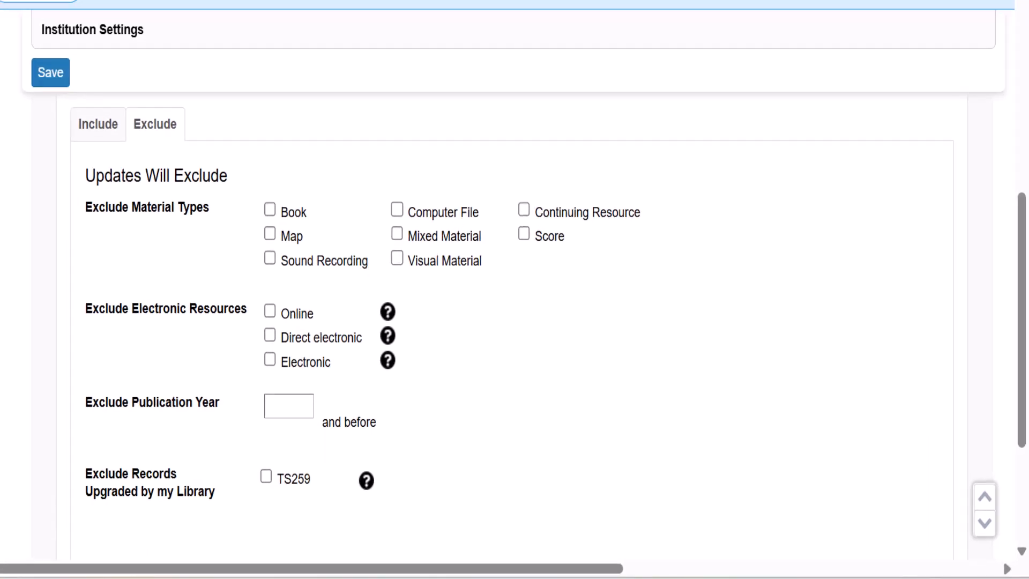
Exclude the Map, Computer File and Score material types and Electronic resources from WorldCat updates
click(269, 234)
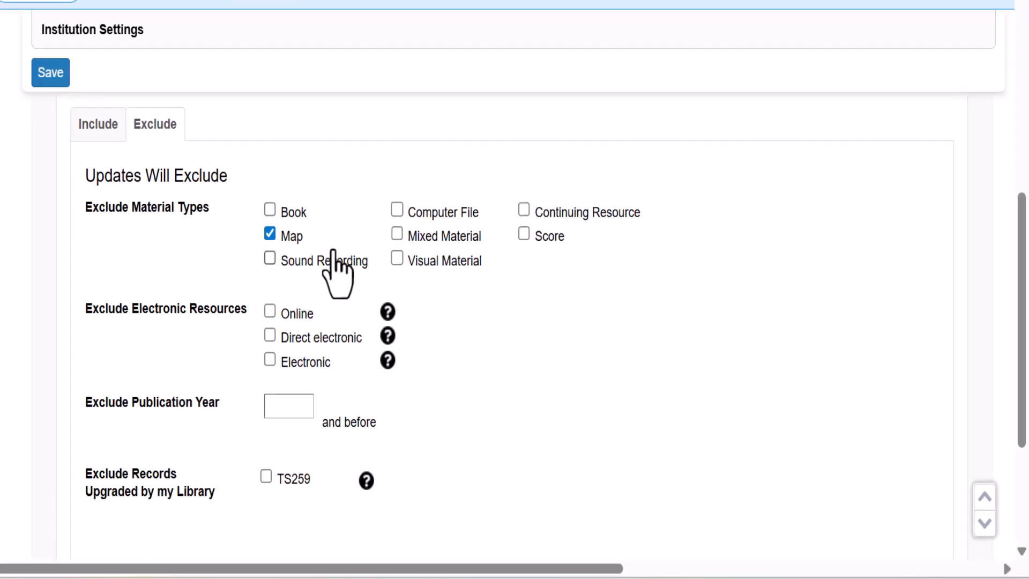
click(397, 210)
click(523, 236)
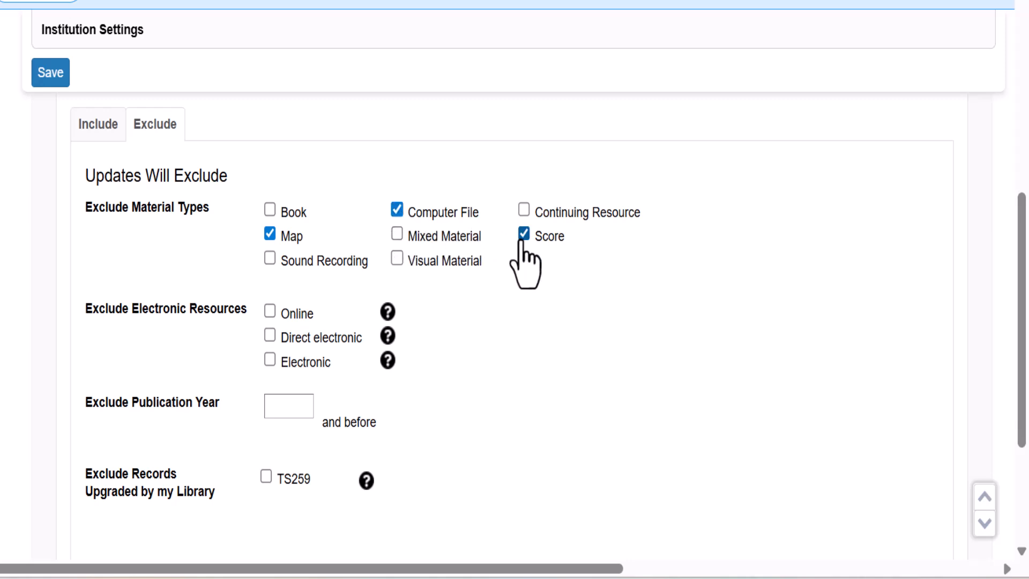
click(270, 359)
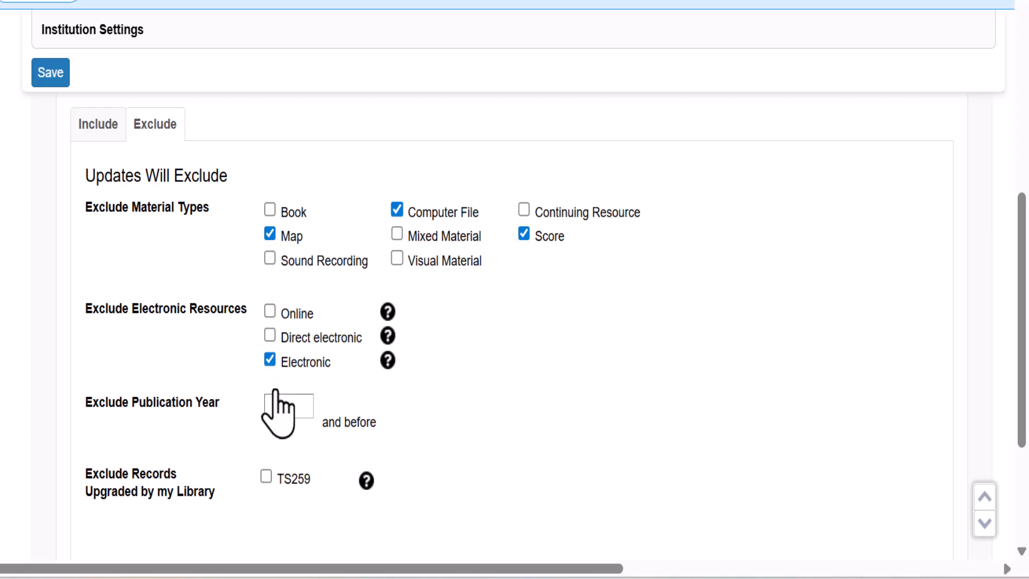
Exclude publication years 1950 and before plus records upgraded by the library (TS259), and save the institution settings
click(280, 415)
text(1950)
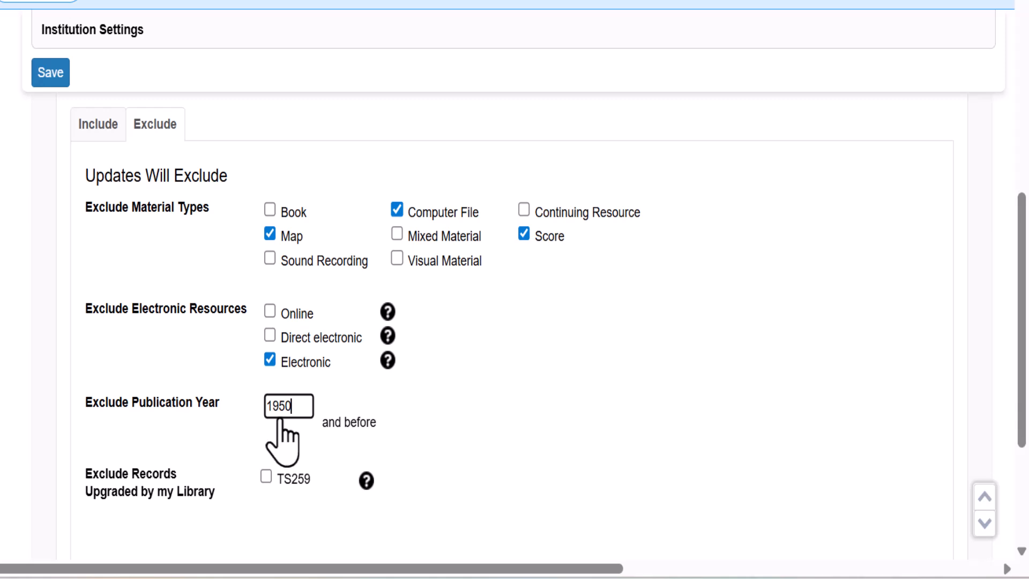
click(266, 477)
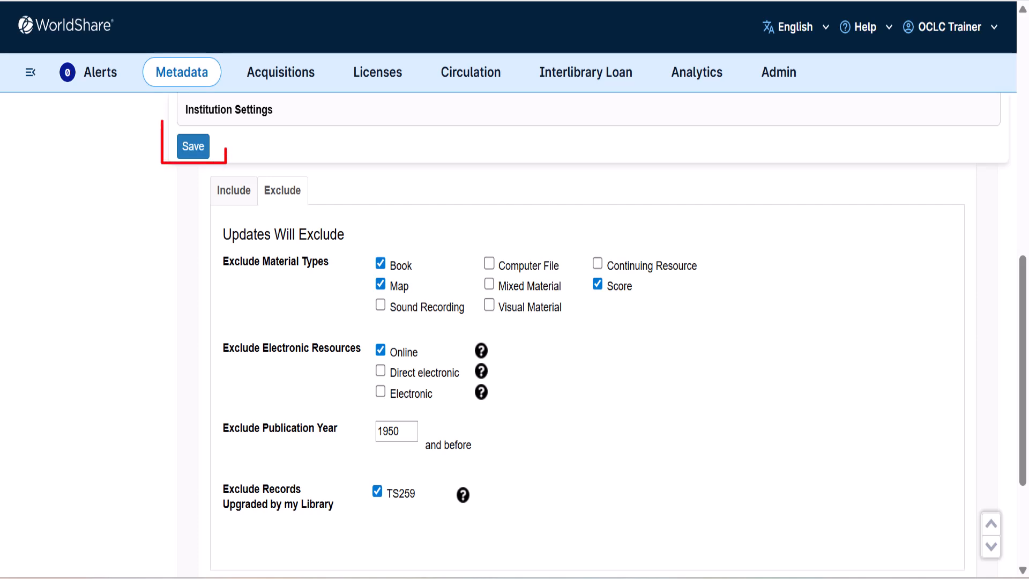
click(192, 150)
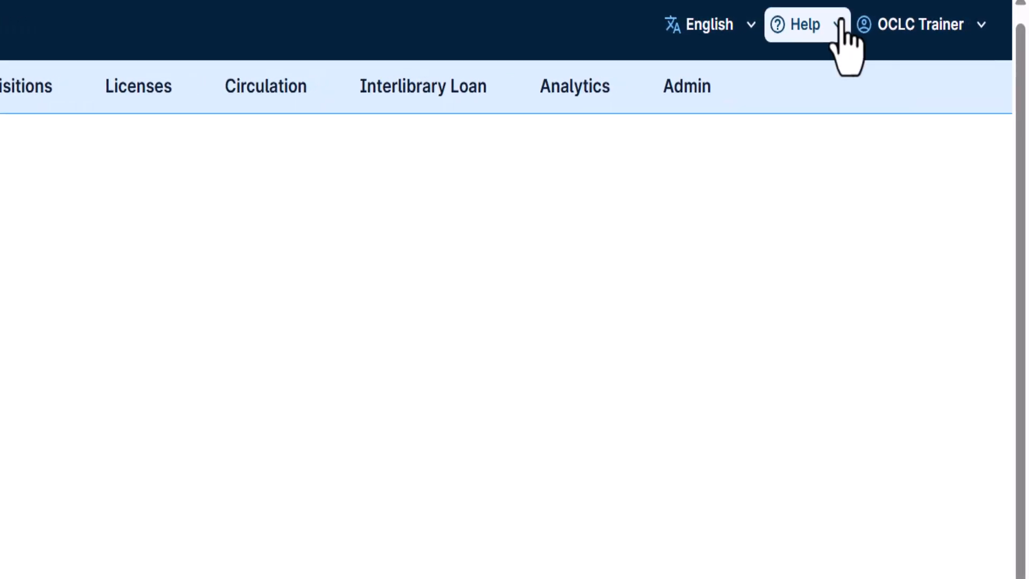
Open the general help site and go to the WorldShare Collection Manager documentation under Metadata Services
click(839, 27)
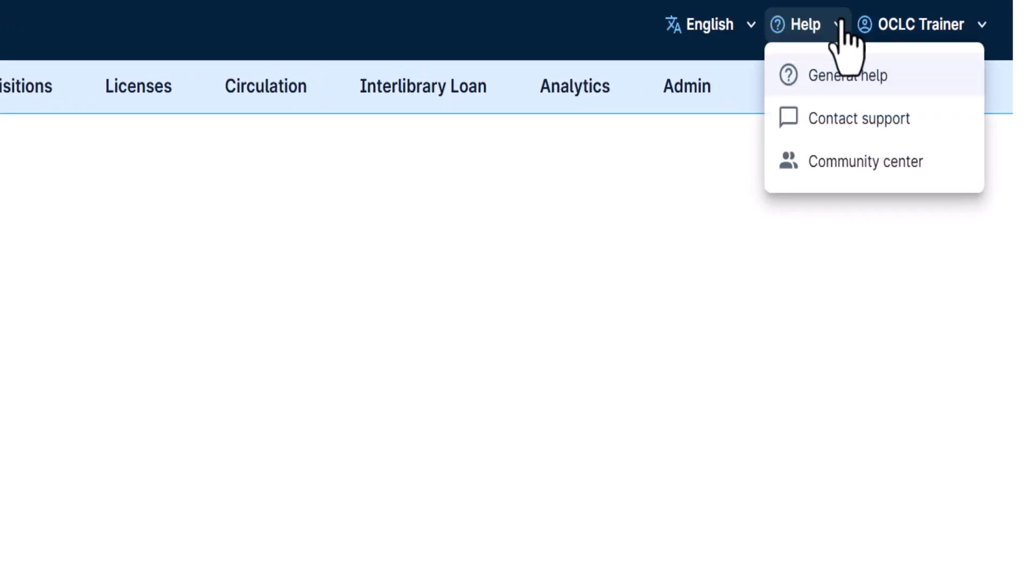
click(859, 75)
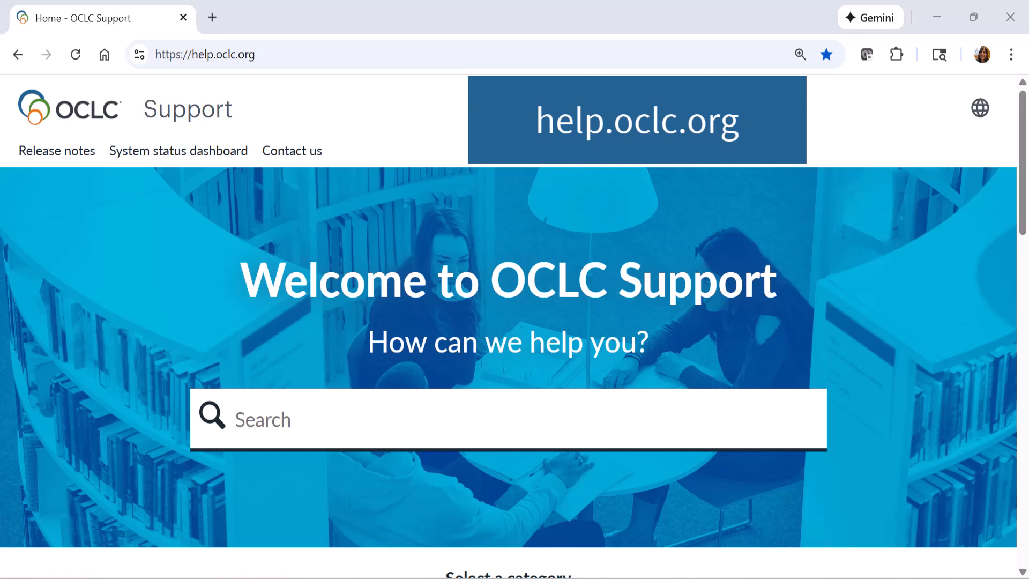
scroll(514, 321, down, 3)
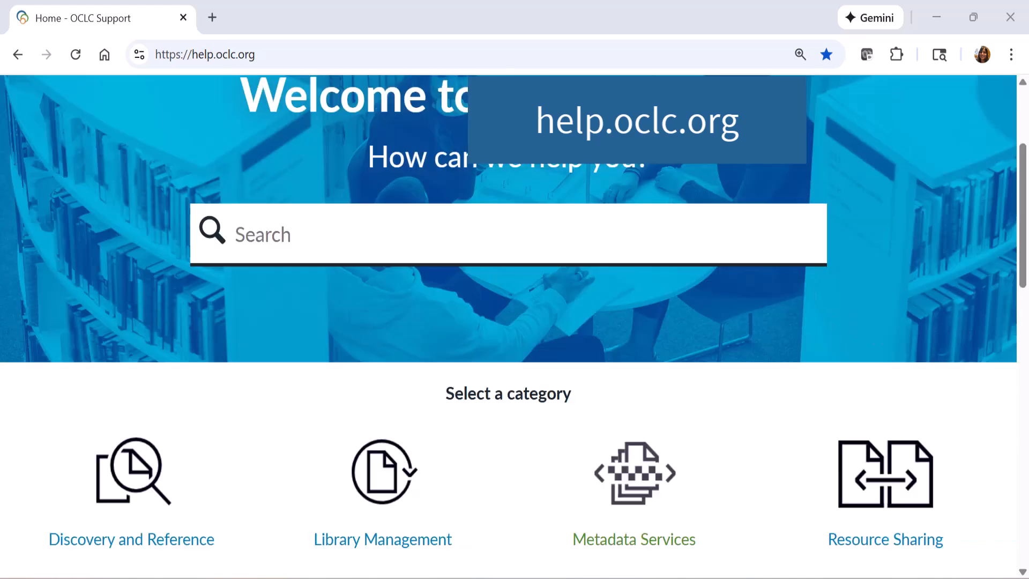
click(634, 538)
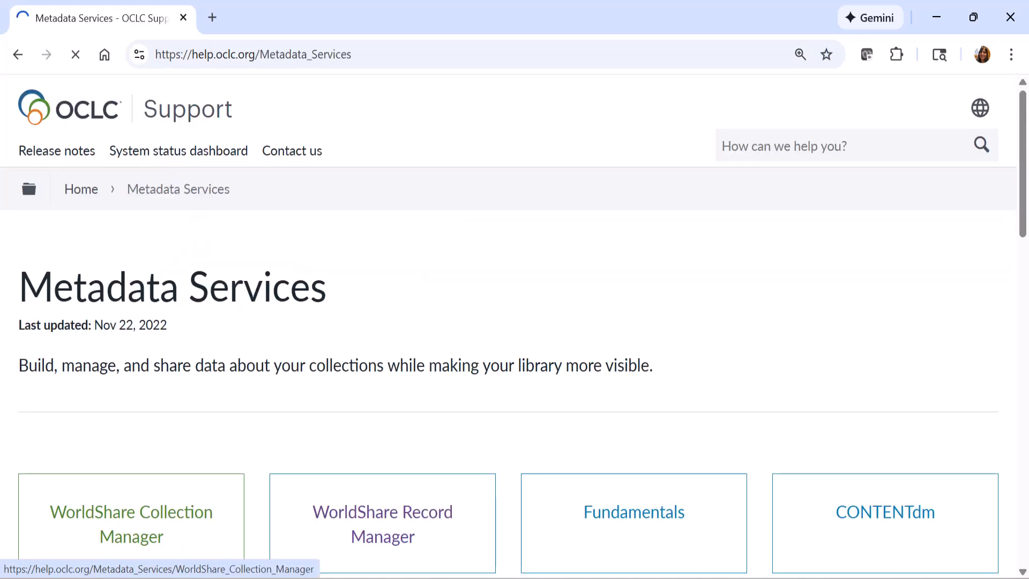
click(131, 524)
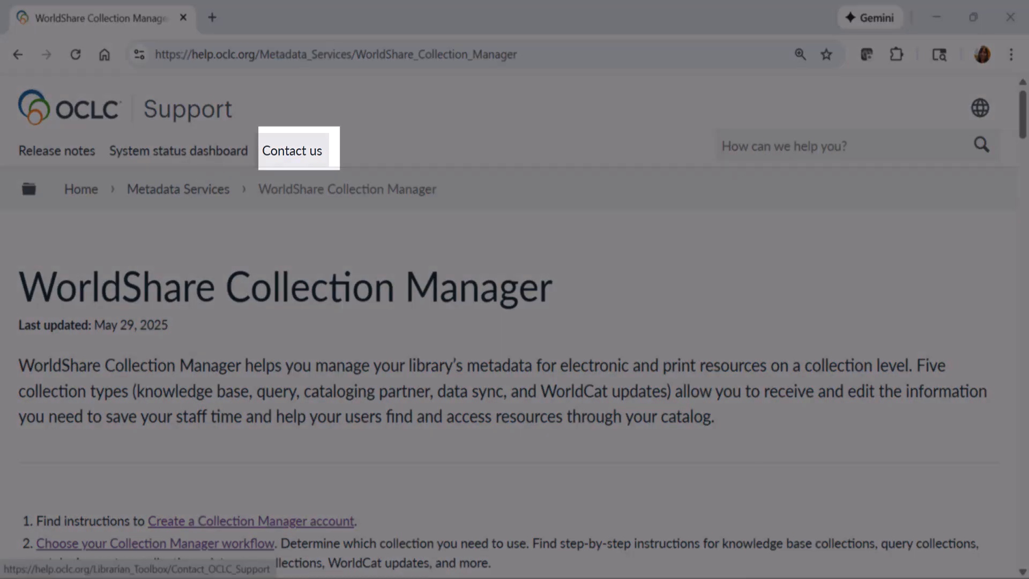
Open the OCLC Support contact page and look up the contact information for your region
click(292, 150)
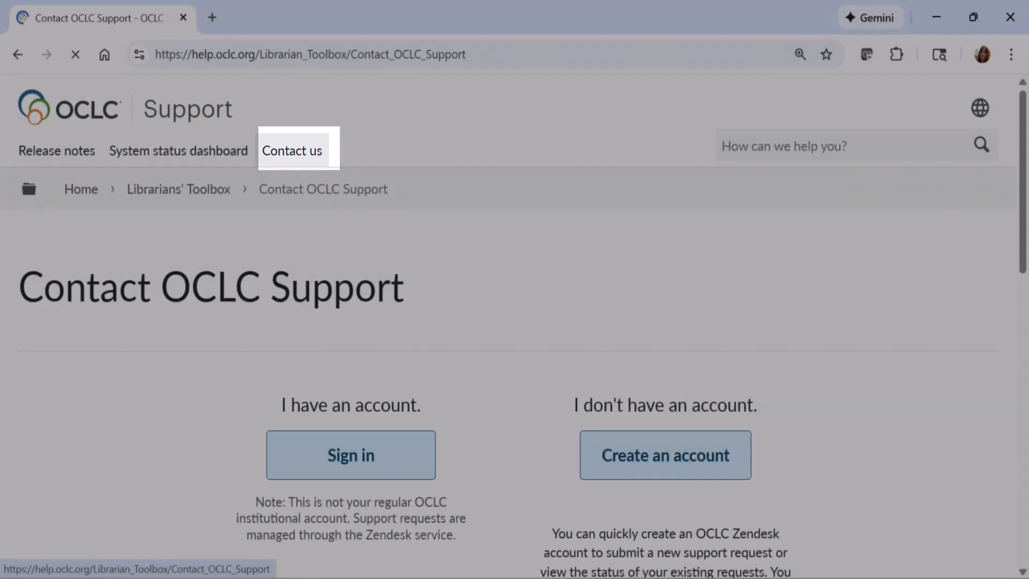
scroll(552, 539, down, 3)
click(564, 538)
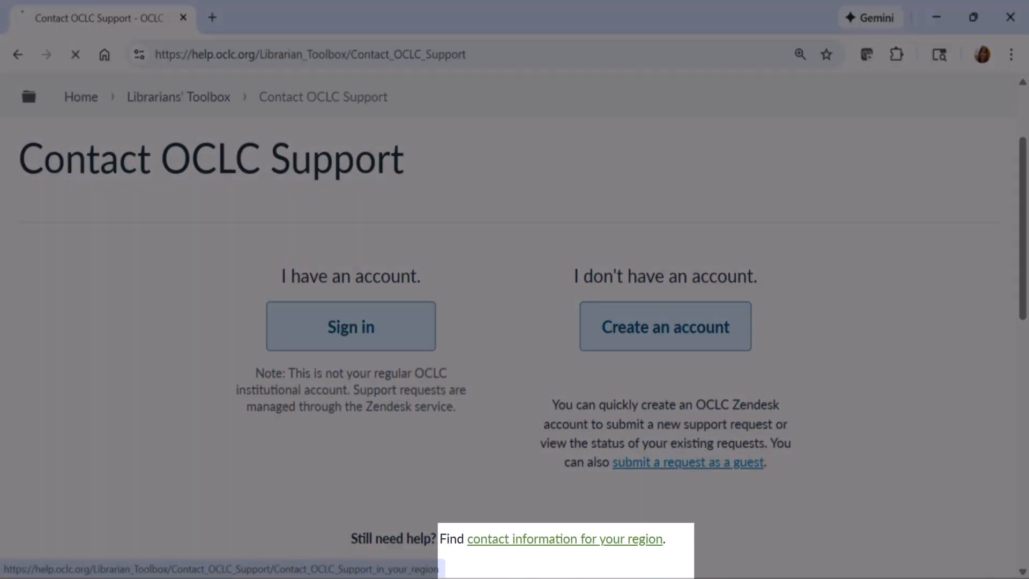